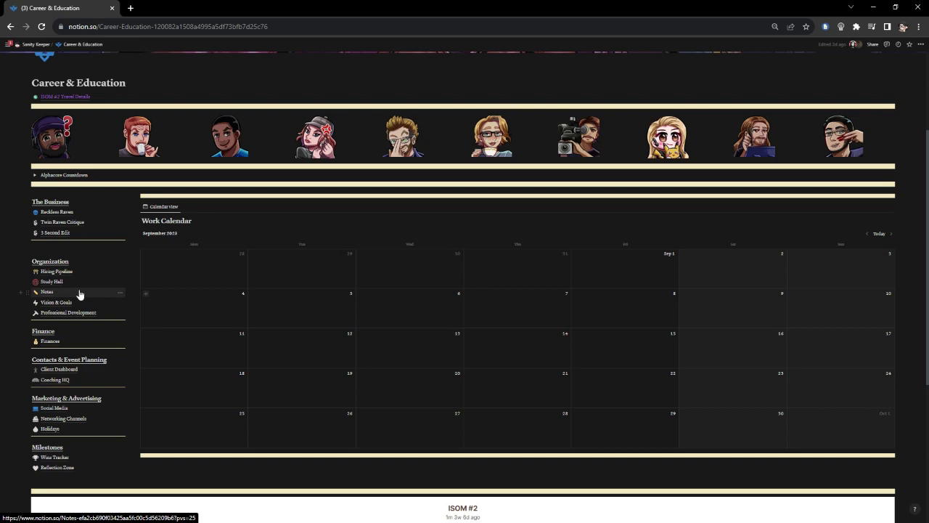
Step: Return to the Sanity Keeper dashboard and open the Health & Fitness page
{"action": "scroll", "coordinate": [79, 294], "scroll_direction": "up", "scroll_amount": 3}
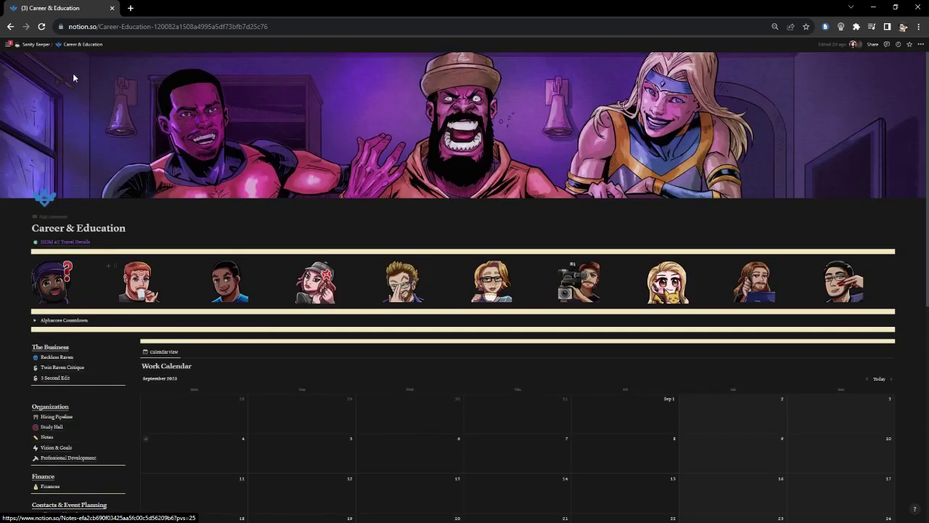
{"action": "left_click", "coordinate": [40, 44]}
{"action": "left_click", "coordinate": [192, 177]}
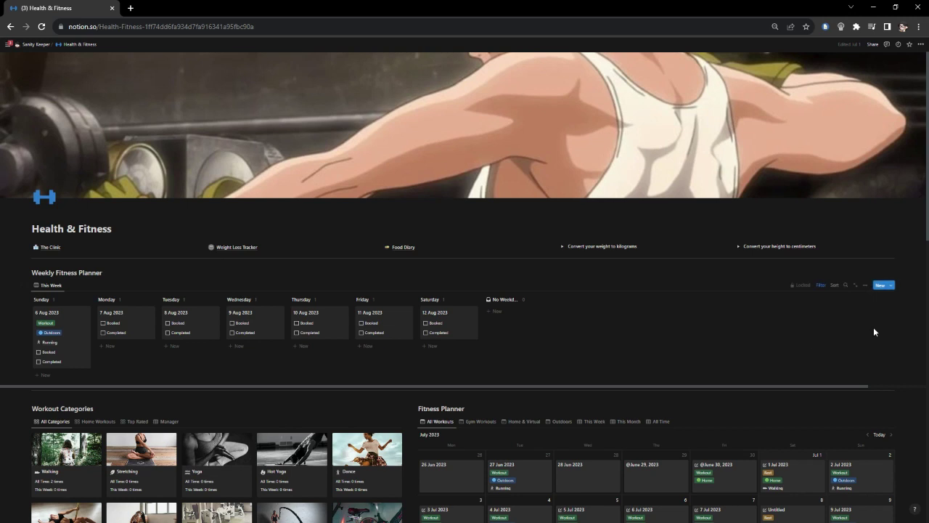
Step: Examine the weekly fitness planner, workout categories, workout calendar and navigation sections of the Health & Fitness page
{"action": "scroll", "coordinate": [873, 332], "scroll_direction": "down", "scroll_amount": 3}
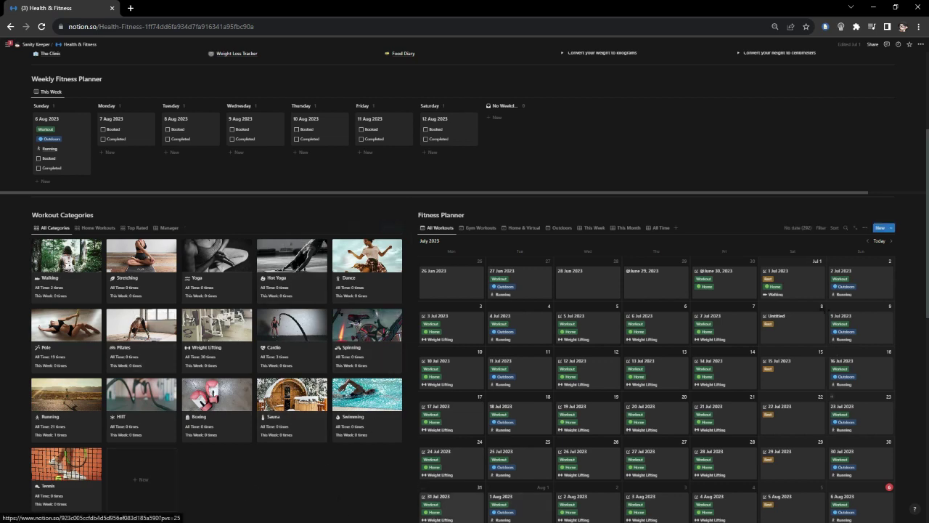
{"action": "scroll", "coordinate": [829, 307], "scroll_direction": "down", "scroll_amount": 2}
{"action": "scroll", "coordinate": [822, 310], "scroll_direction": "down", "scroll_amount": 2}
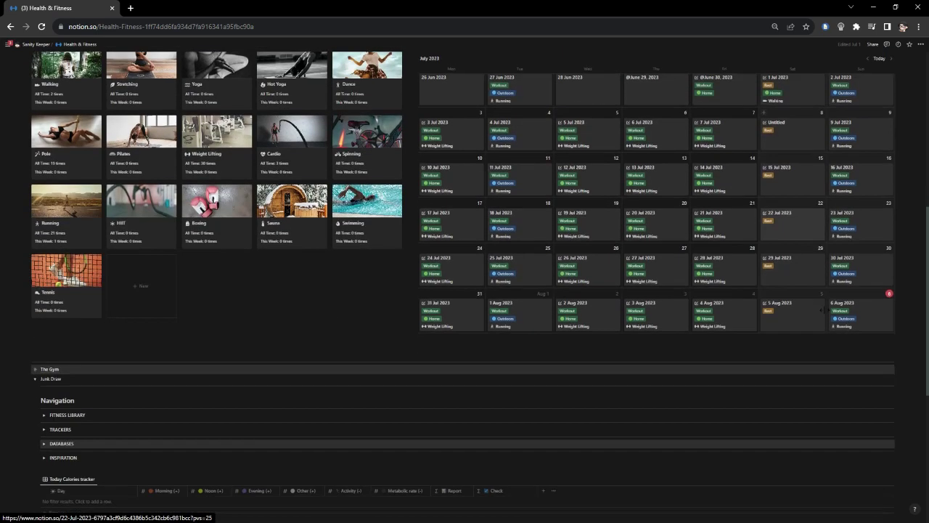
{"action": "scroll", "coordinate": [825, 310], "scroll_direction": "up", "scroll_amount": 8}
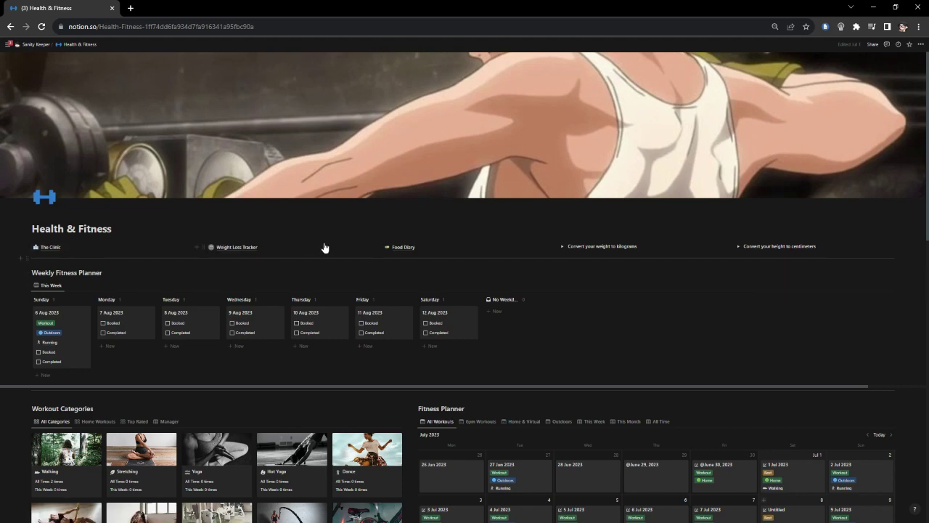
{"action": "scroll", "coordinate": [738, 328], "scroll_direction": "down", "scroll_amount": 3}
{"action": "scroll", "coordinate": [738, 331], "scroll_direction": "up", "scroll_amount": 3}
{"action": "scroll", "coordinate": [738, 330], "scroll_direction": "down", "scroll_amount": 3}
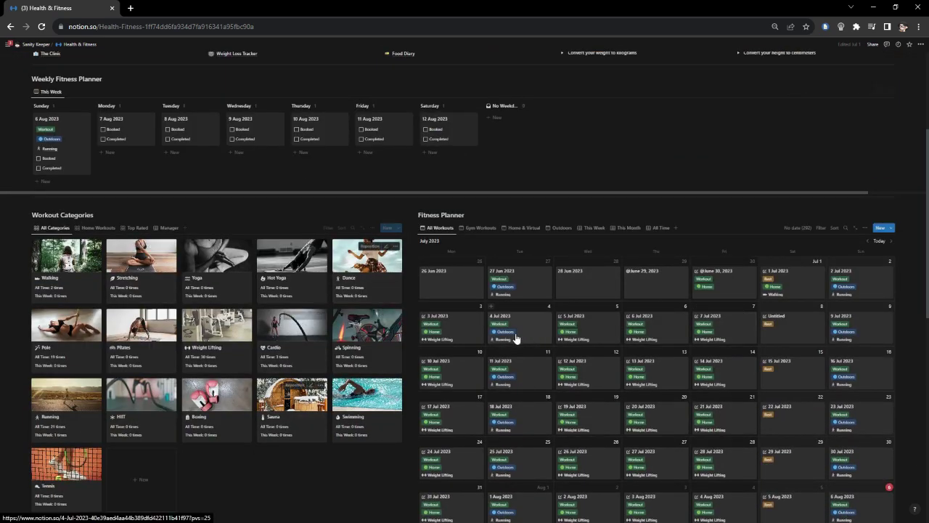
{"action": "scroll", "coordinate": [188, 233], "scroll_direction": "up", "scroll_amount": 3}
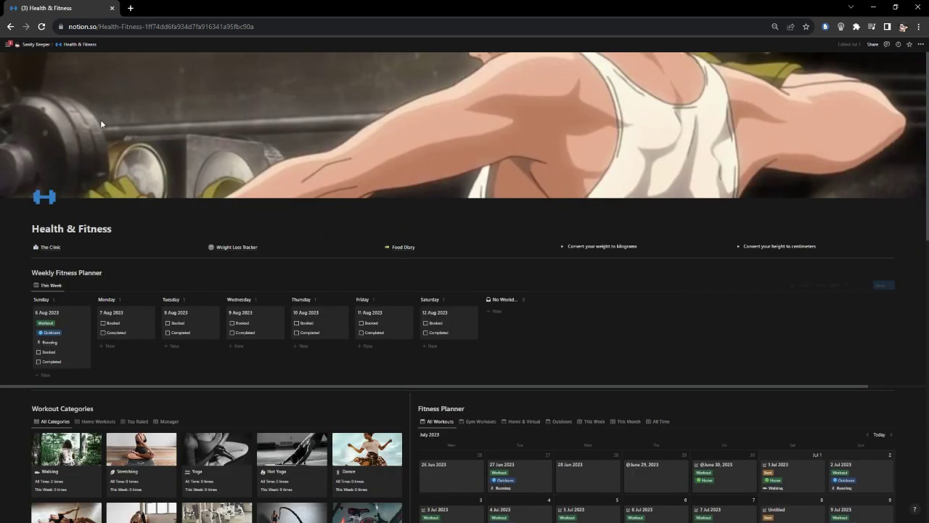
Step: Return to the Sanity Keeper dashboard and open the Fun & Play page to review its calendar, games and upcoming releases
{"action": "left_click", "coordinate": [35, 44]}
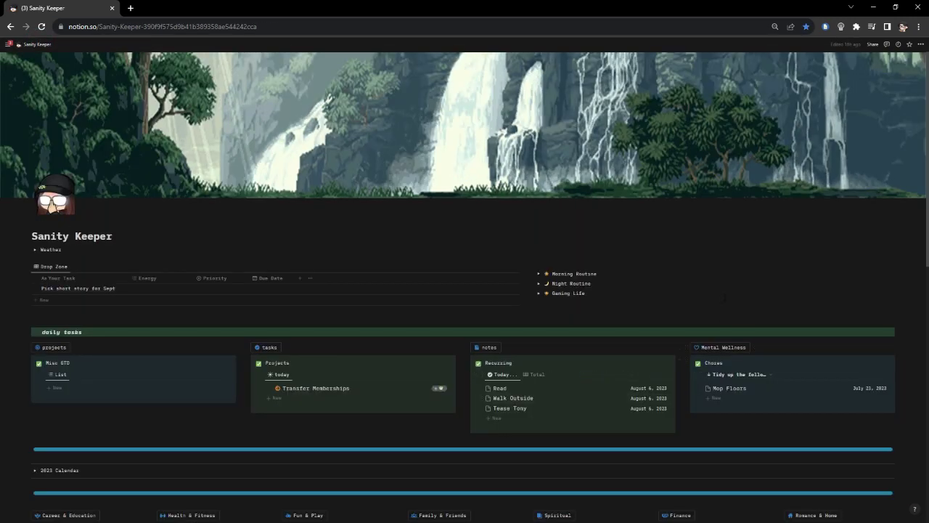
{"action": "scroll", "coordinate": [724, 296], "scroll_direction": "down", "scroll_amount": 2}
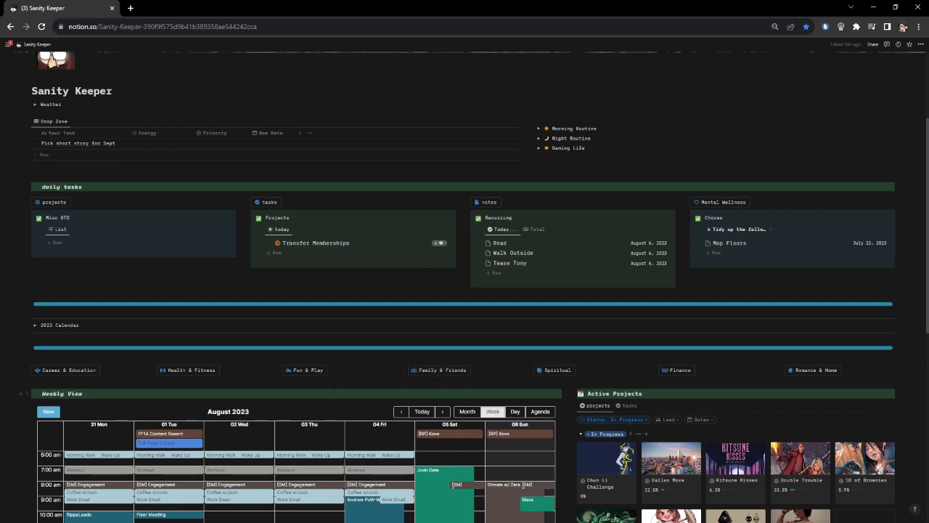
{"action": "left_click", "coordinate": [294, 373]}
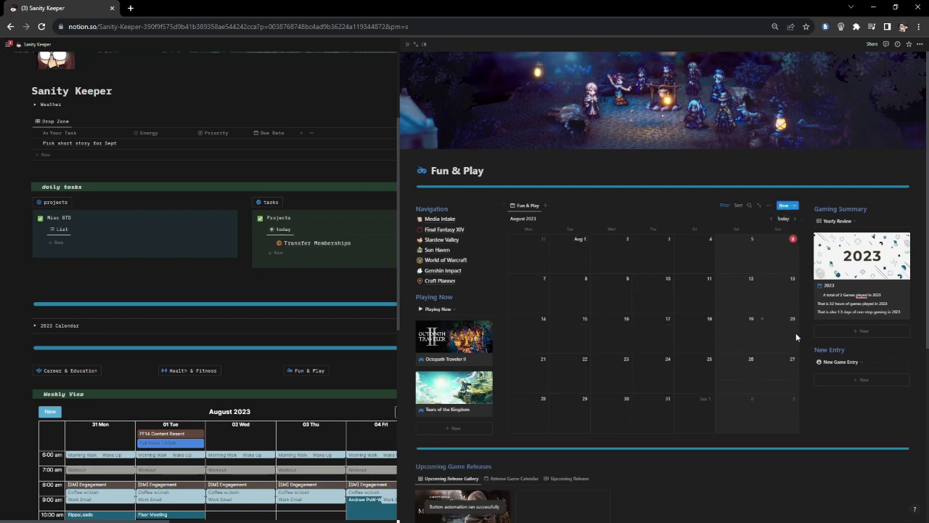
{"action": "scroll", "coordinate": [741, 516], "scroll_direction": "down", "scroll_amount": 4}
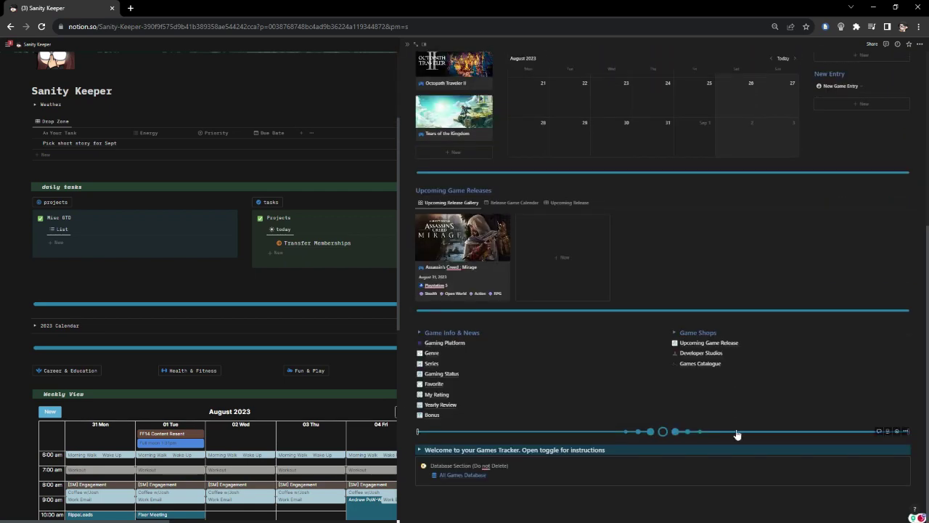
{"action": "scroll", "coordinate": [736, 434], "scroll_direction": "up", "scroll_amount": 4}
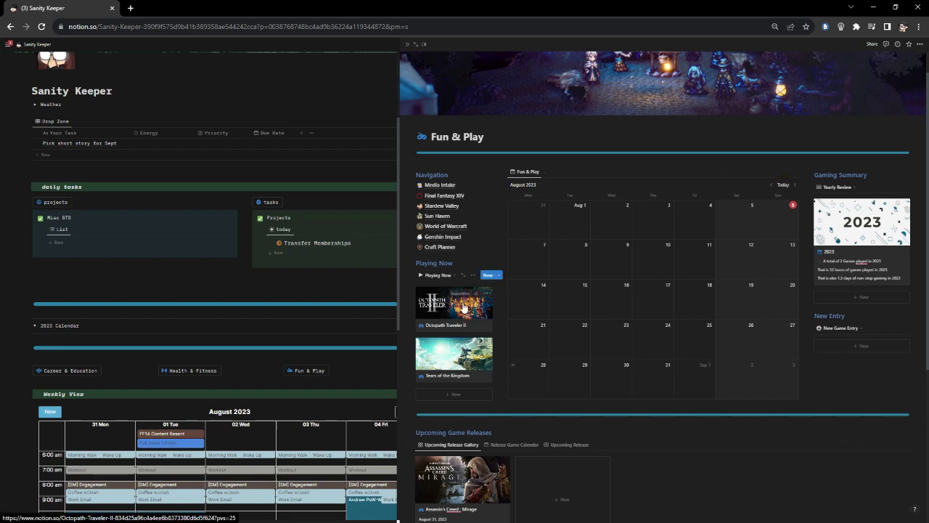
{"action": "scroll", "coordinate": [581, 239], "scroll_direction": "up", "scroll_amount": 1}
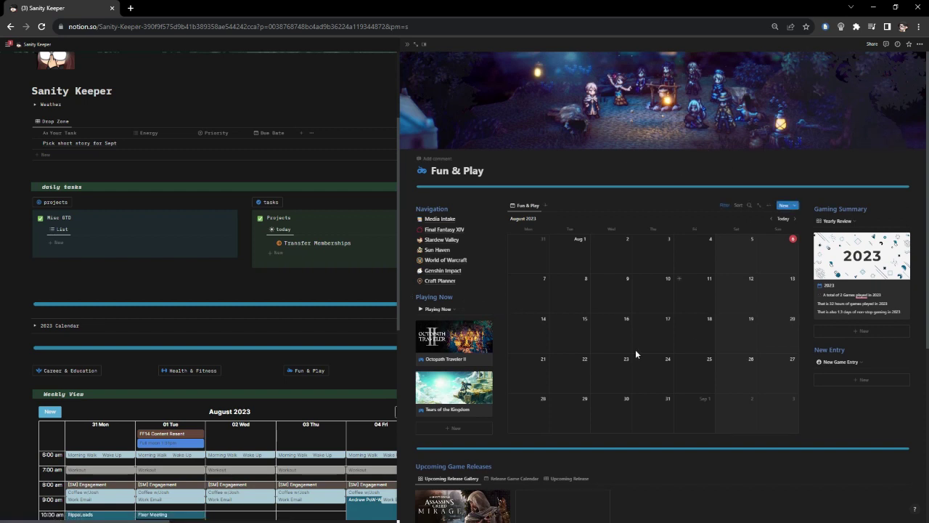
Step: Open the Media Intake page to review its book, movie and show trackers, and revisit Fun & Play before returning to the dashboard
{"action": "left_click", "coordinate": [440, 219]}
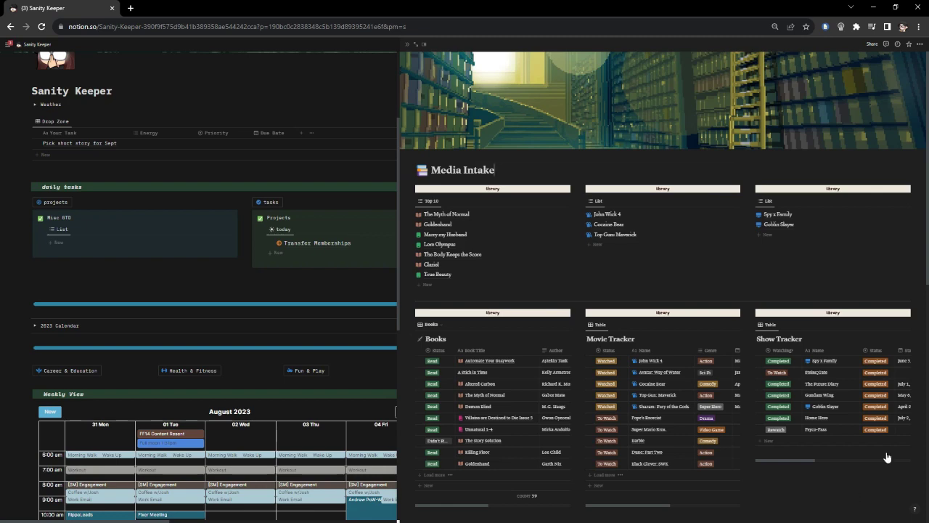
{"action": "scroll", "coordinate": [887, 457], "scroll_direction": "down", "scroll_amount": 1}
{"action": "scroll", "coordinate": [887, 456], "scroll_direction": "up", "scroll_amount": 2}
{"action": "left_click", "coordinate": [408, 44]}
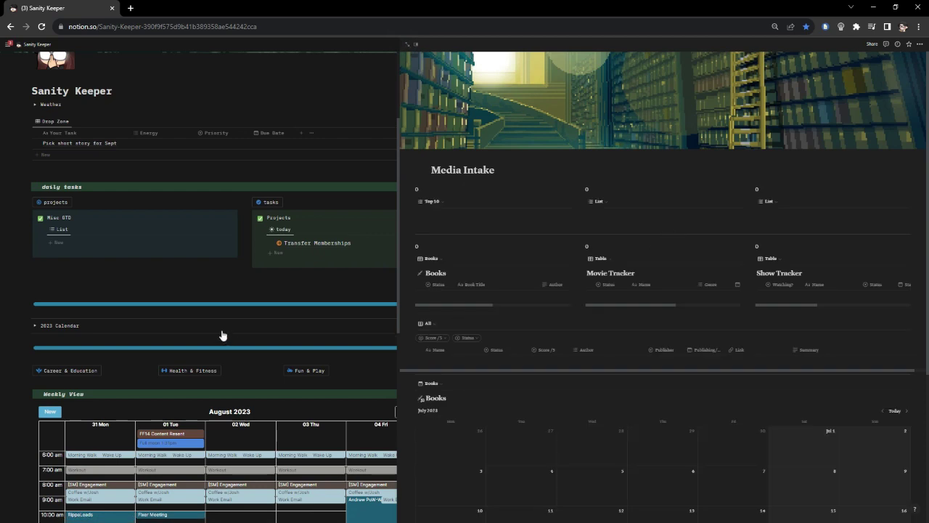
{"action": "left_click", "coordinate": [287, 371]}
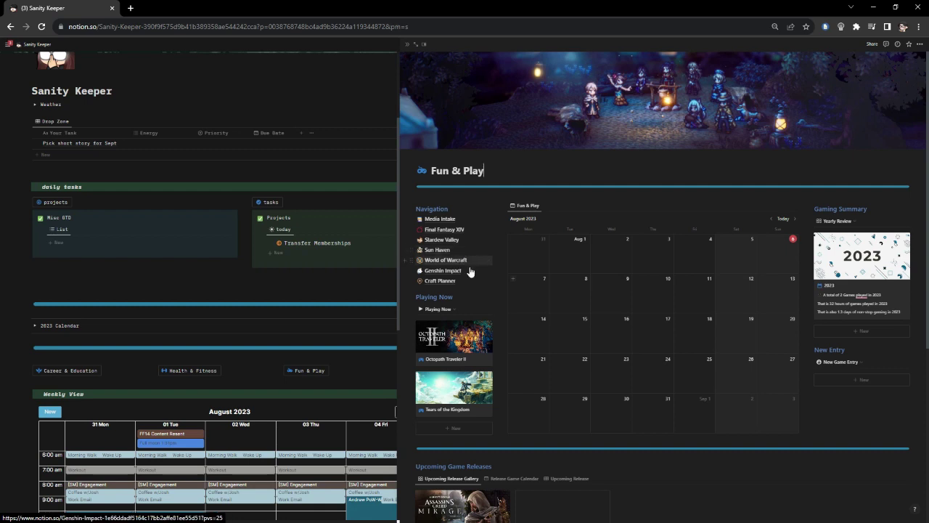
{"action": "key", "text": "Escape"}
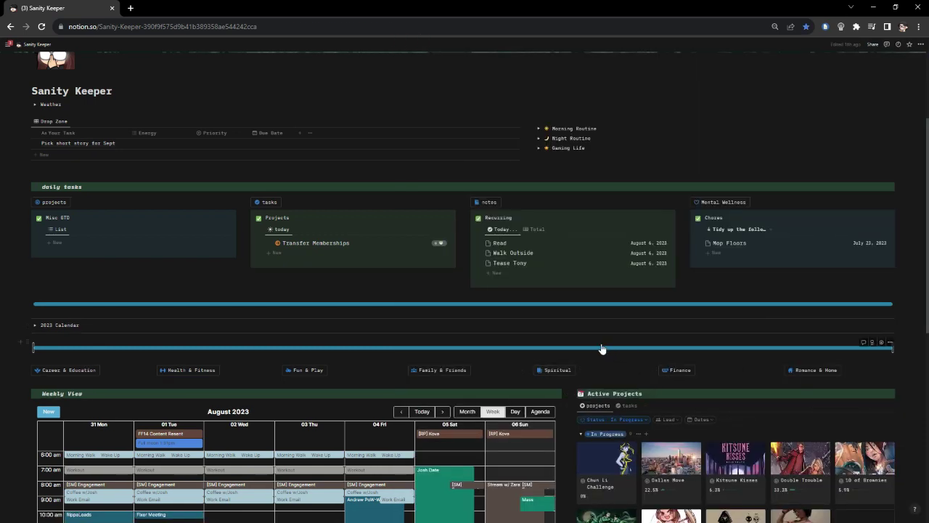
Step: Visit the Finance and Romance & Home pages from the dashboard, viewing the Home & Romance calendar at August 2023
{"action": "left_click", "coordinate": [682, 370]}
{"action": "left_click", "coordinate": [807, 370]}
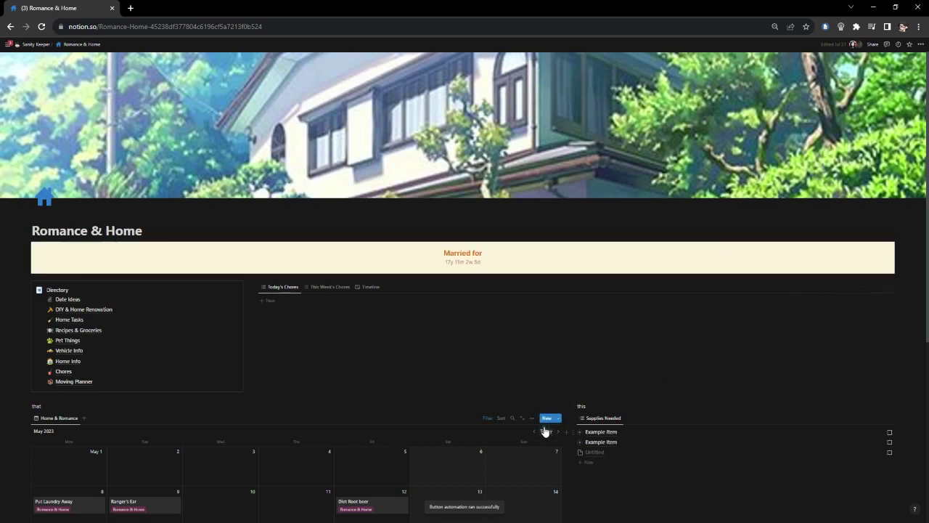
{"action": "scroll", "coordinate": [869, 270], "scroll_direction": "down", "scroll_amount": 3}
{"action": "scroll", "coordinate": [869, 271], "scroll_direction": "up", "scroll_amount": 1}
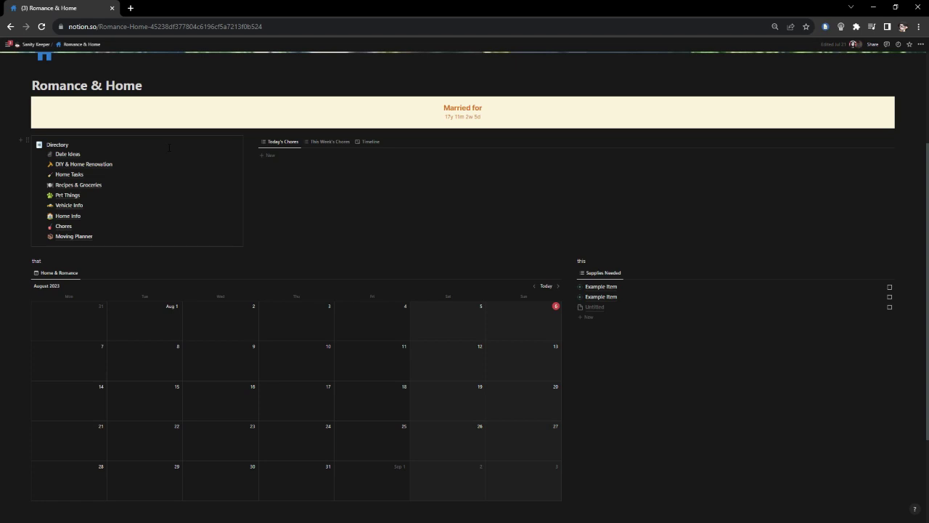
Step: Open the Home Tasks page and examine the Chore List's last-done dates, status, next due dates, frequency and rooms
{"action": "left_click", "coordinate": [140, 176]}
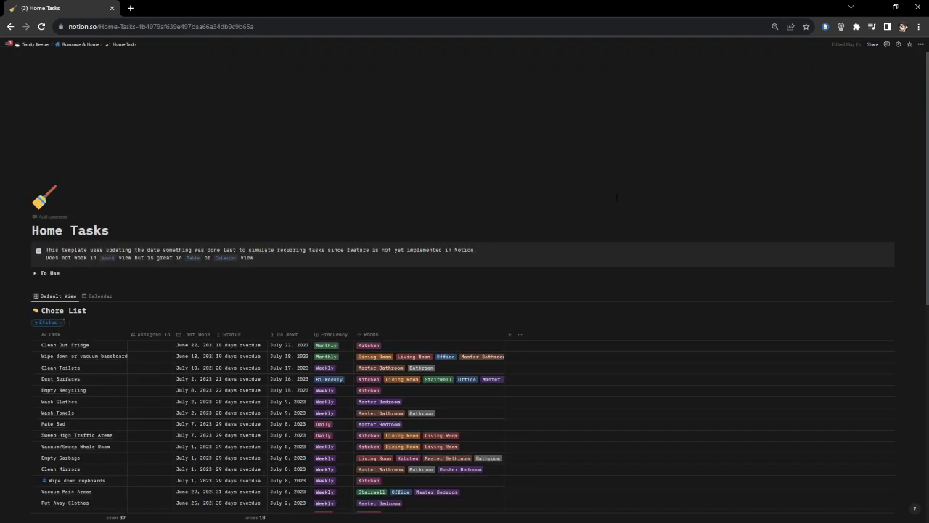
{"action": "scroll", "coordinate": [616, 197], "scroll_direction": "down", "scroll_amount": 5}
{"action": "scroll", "coordinate": [617, 196], "scroll_direction": "up", "scroll_amount": 1}
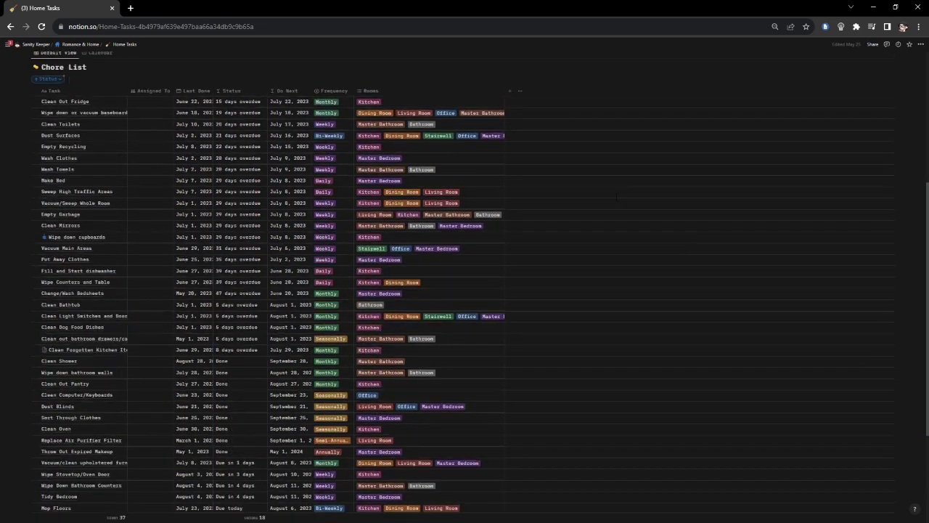
{"action": "scroll", "coordinate": [616, 197], "scroll_direction": "up", "scroll_amount": 1}
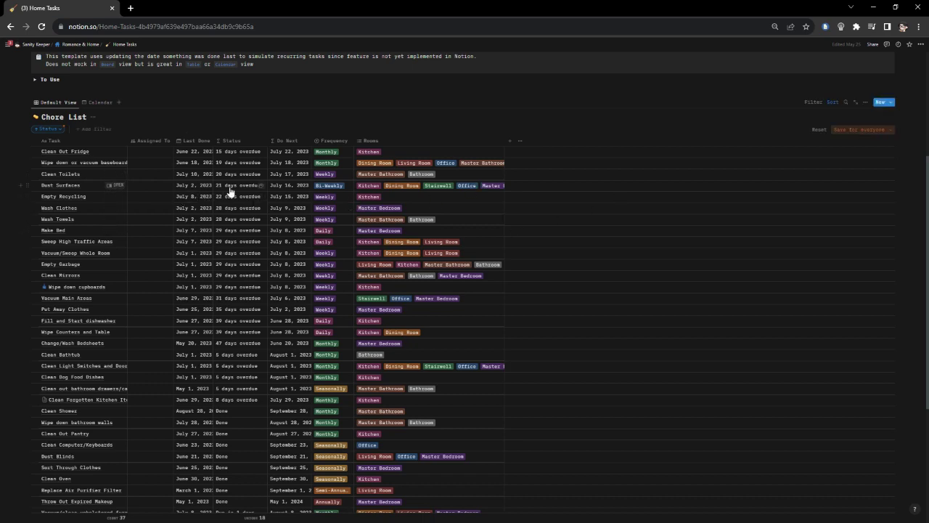
{"action": "scroll", "coordinate": [229, 191], "scroll_direction": "up", "scroll_amount": 2}
{"action": "scroll", "coordinate": [229, 191], "scroll_direction": "down", "scroll_amount": 3}
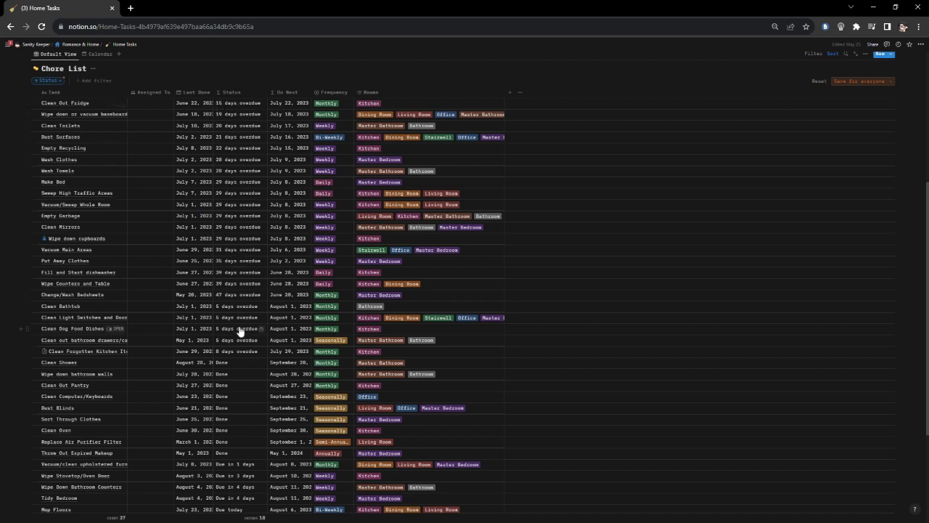
{"action": "scroll", "coordinate": [240, 355], "scroll_direction": "down", "scroll_amount": 2}
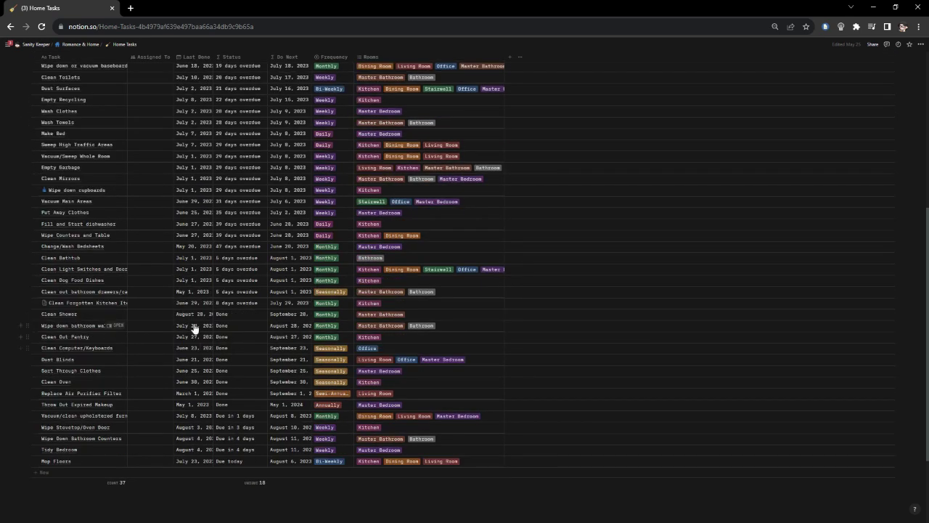
{"action": "scroll", "coordinate": [258, 206], "scroll_direction": "up", "scroll_amount": 1}
{"action": "scroll", "coordinate": [257, 206], "scroll_direction": "up", "scroll_amount": 3}
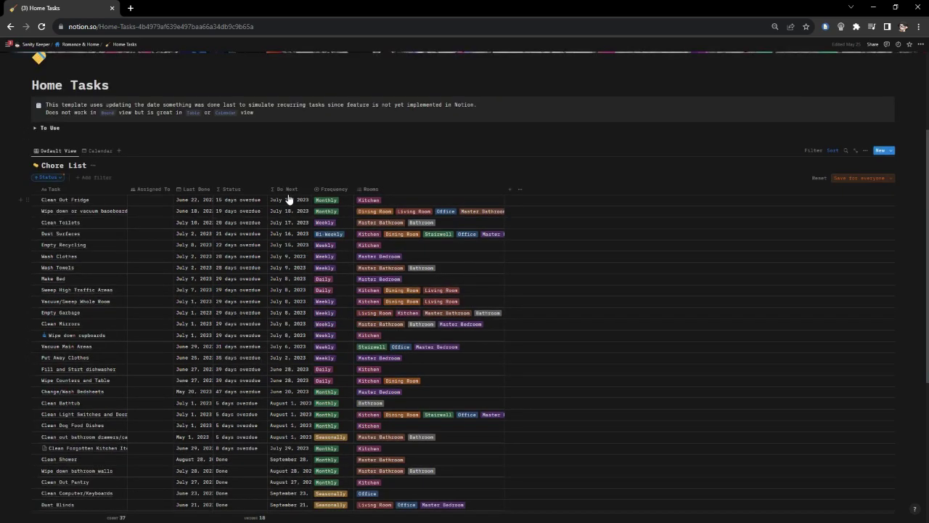
{"action": "scroll", "coordinate": [290, 199], "scroll_direction": "down", "scroll_amount": 3}
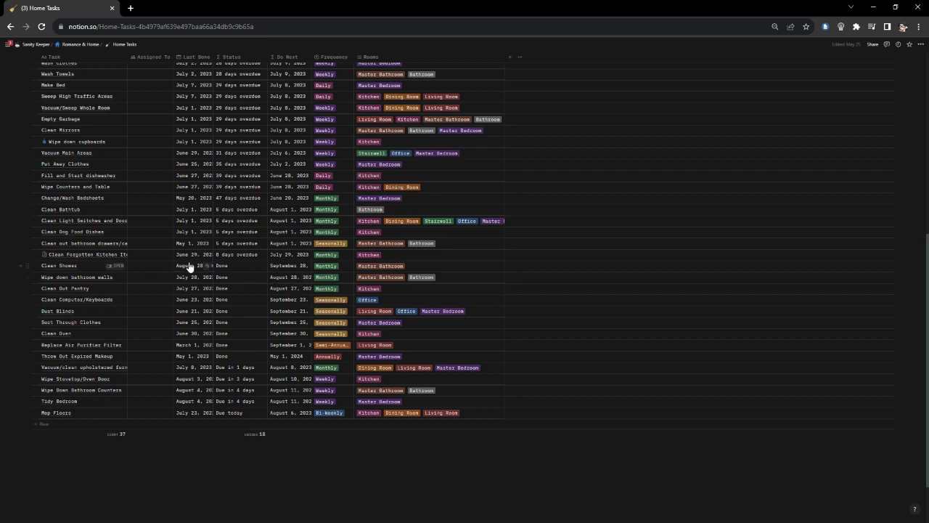
{"action": "scroll", "coordinate": [423, 361], "scroll_direction": "up", "scroll_amount": 10}
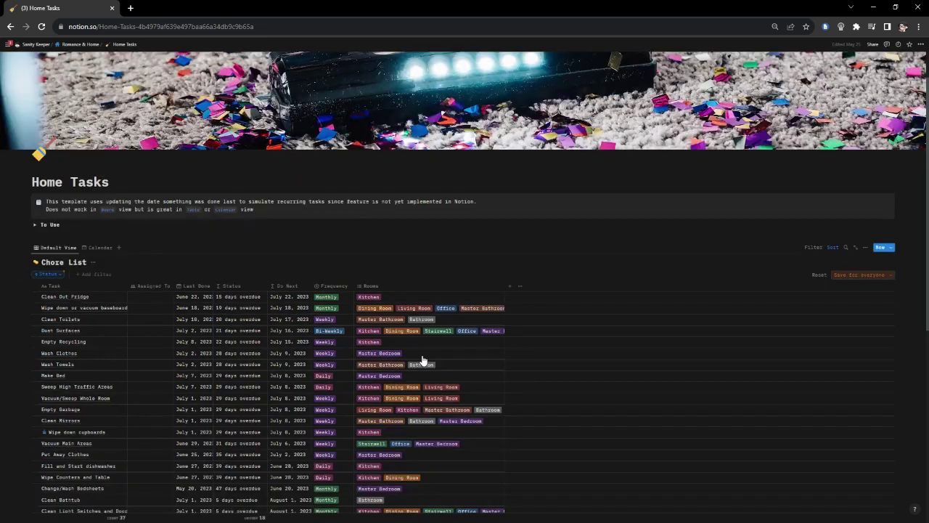
{"action": "scroll", "coordinate": [394, 356], "scroll_direction": "down", "scroll_amount": 2}
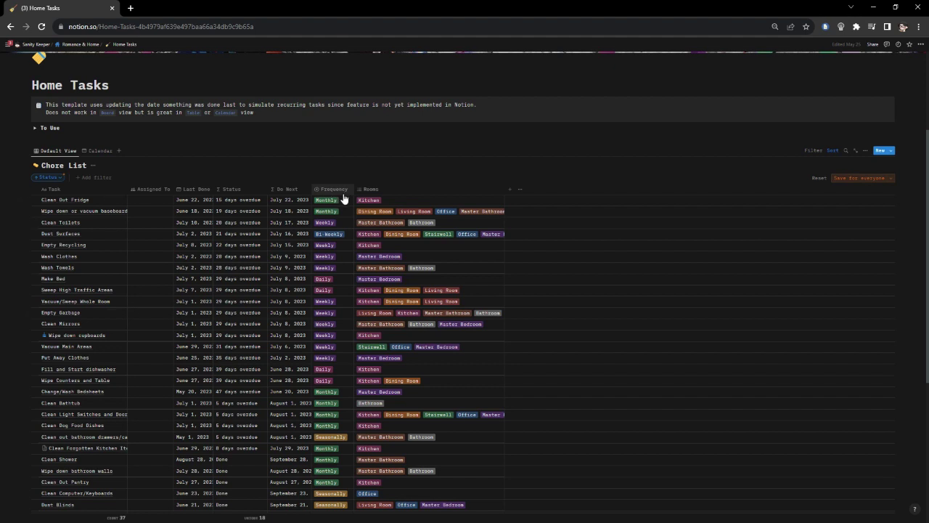